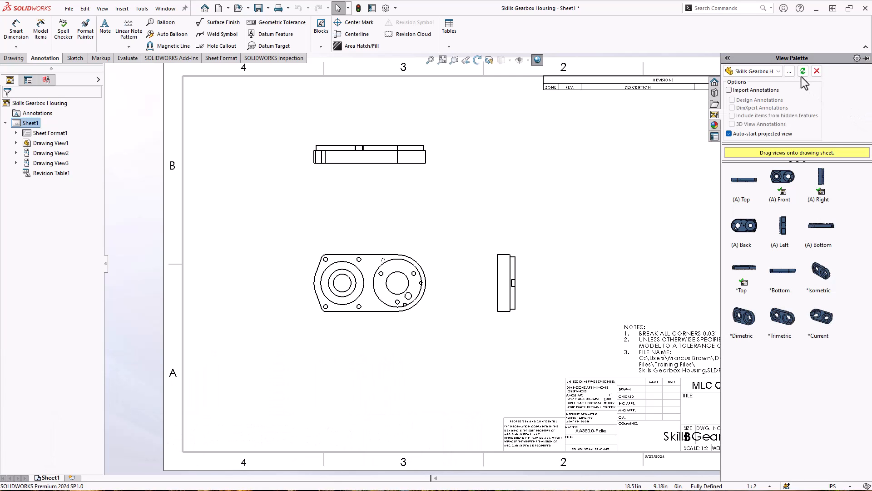
- Clear the Skills Gearbox Housing views from the View Palette
{"action": "left_click", "coordinate": [777, 71]}
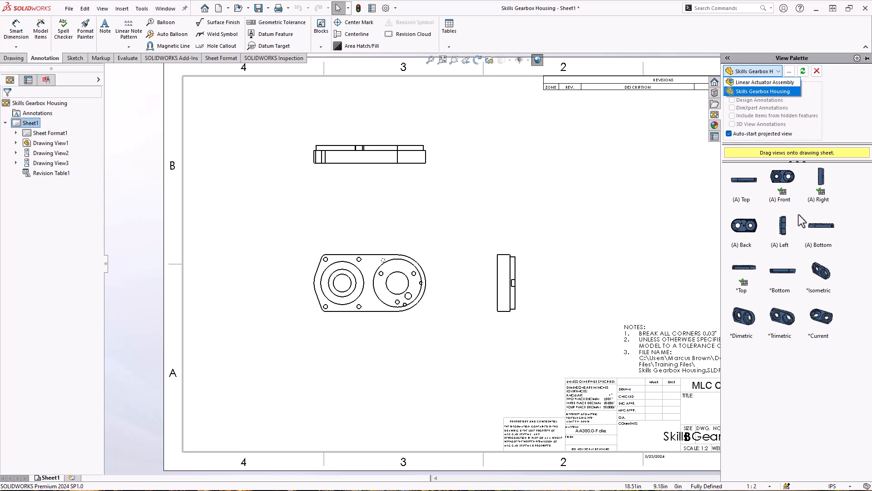
{"action": "left_click", "coordinate": [778, 71]}
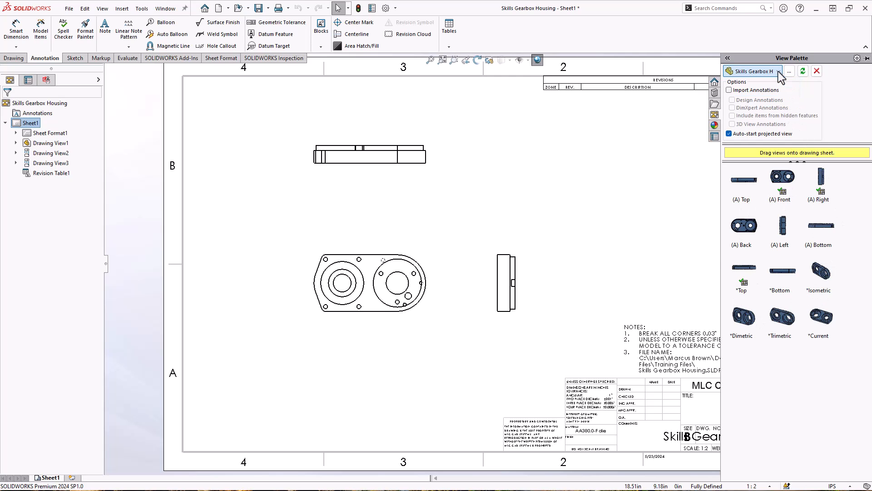
{"action": "left_click", "coordinate": [817, 71]}
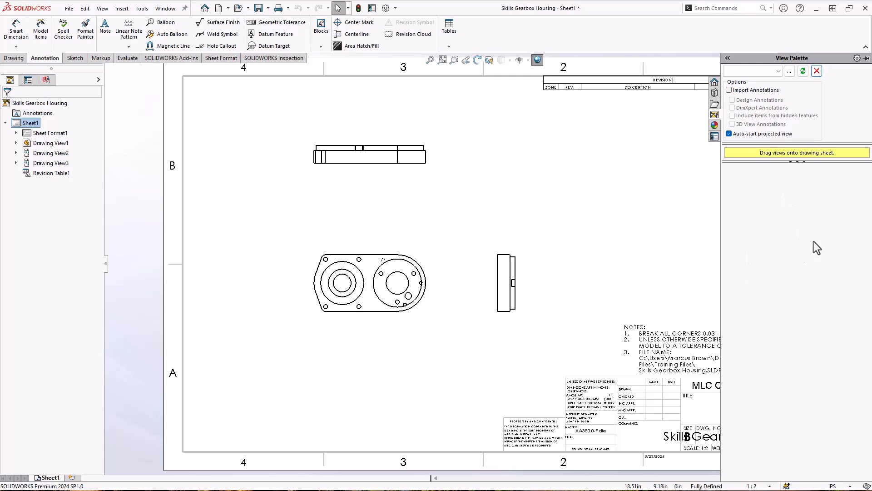
{"action": "left_click", "coordinate": [778, 73]}
{"action": "left_click", "coordinate": [778, 72]}
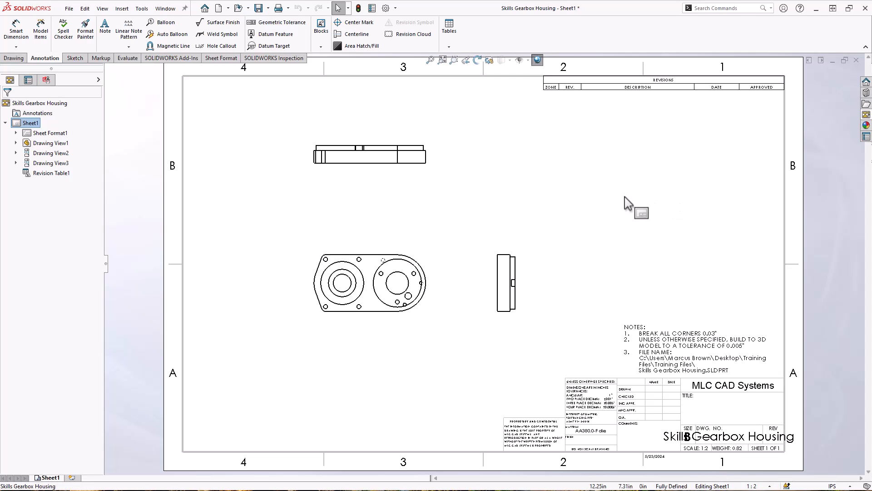
- Save the sheet format as MLC MACHINED TEMPLATE in the default sheetformat folder
{"action": "right_click", "coordinate": [593, 180]}
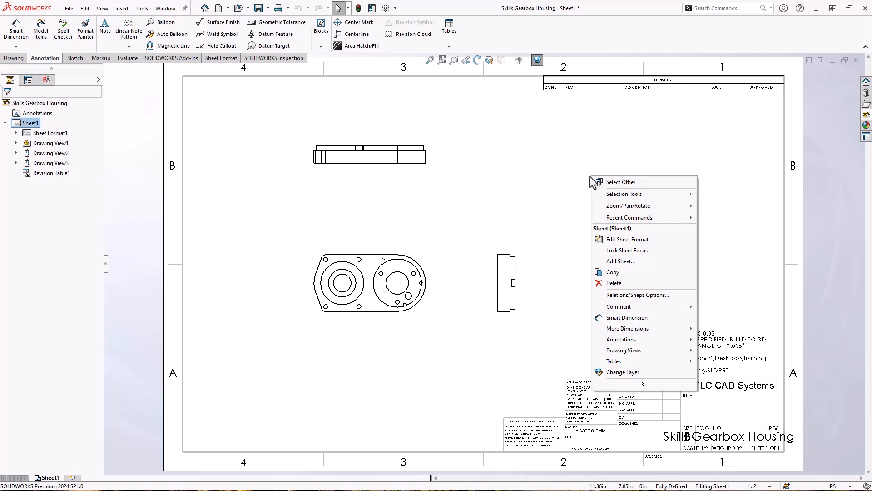
{"action": "key", "text": "Escape"}
{"action": "left_click", "coordinate": [69, 8]}
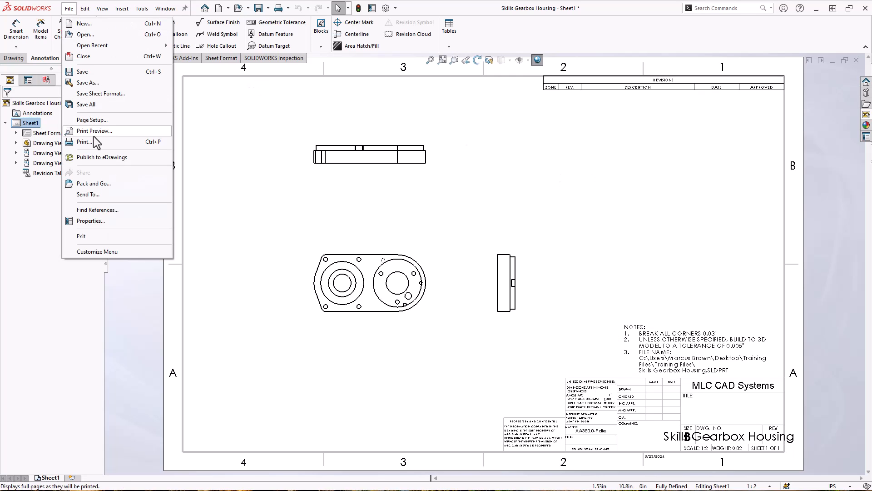
{"action": "left_click", "coordinate": [99, 95]}
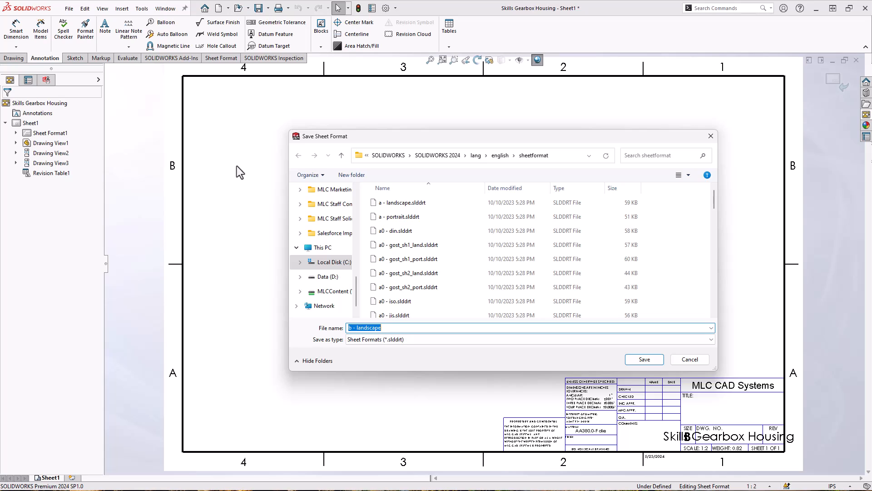
{"action": "type", "text": "mlc"}
{"action": "key", "text": "BackSpace"}
{"action": "key", "text": "BackSpace"}
{"action": "key", "text": "BackSpace"}
{"action": "type", "text": "MLC "}
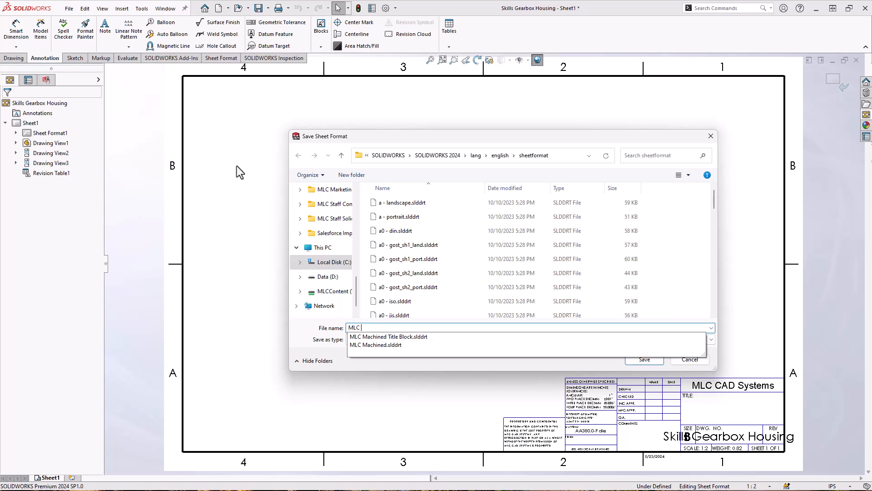
{"action": "type", "text": "MACHINED TEMPLATE"}
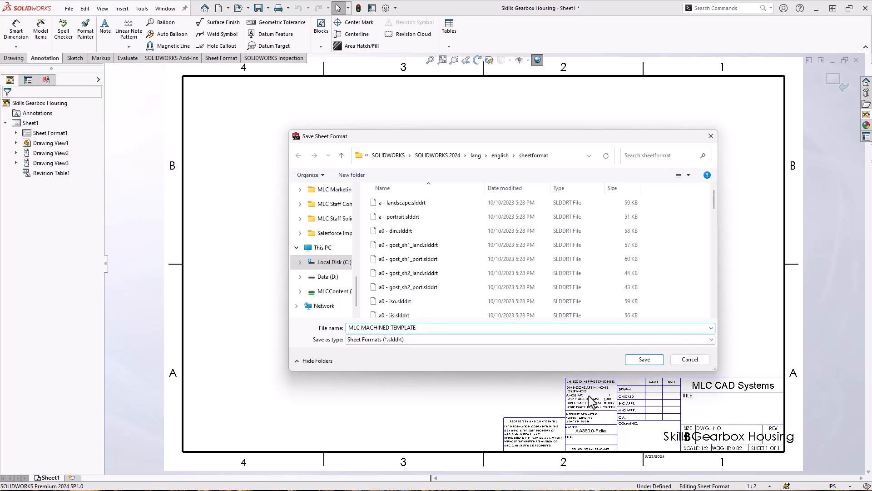
{"action": "left_click", "coordinate": [650, 361]}
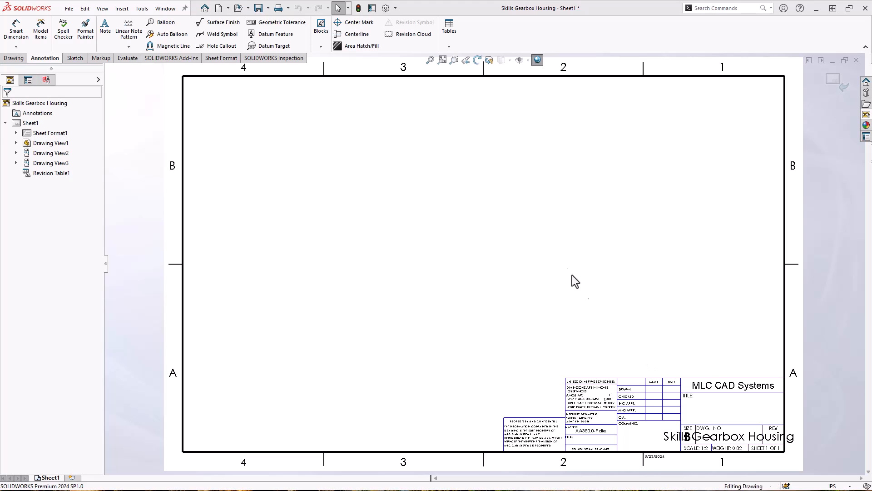
- Apply the MLC MACHINED TEMPLATE sheet format to Sheet1 and agree to delete the current format's modified notes
{"action": "right_click", "coordinate": [571, 184]}
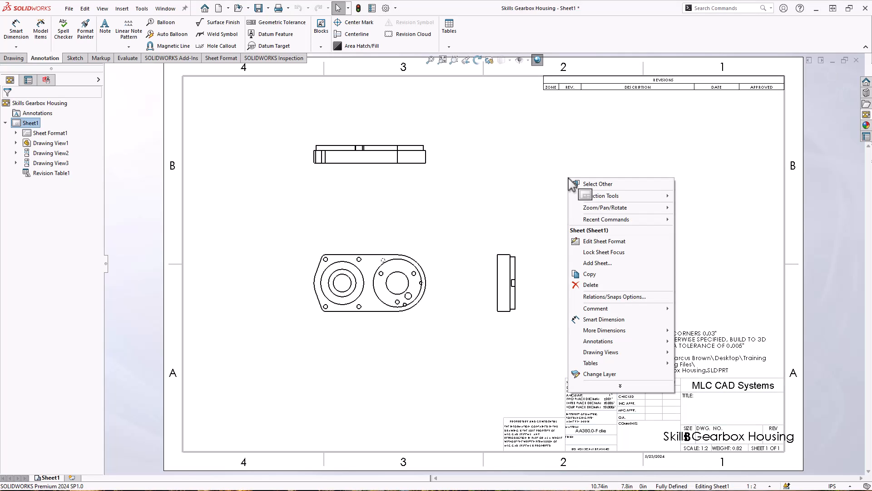
{"action": "left_click", "coordinate": [590, 384]}
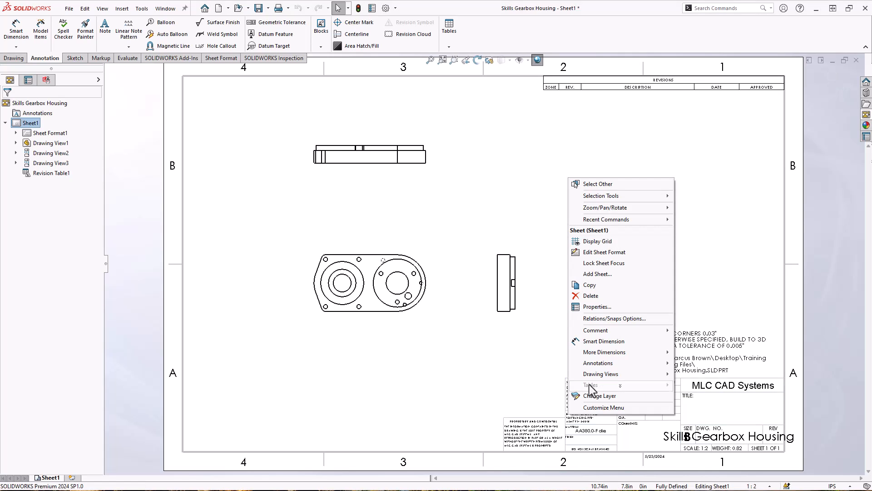
{"action": "left_click", "coordinate": [596, 307]}
{"action": "left_click_drag", "start_coordinate": [438, 193], "coordinate": [439, 220]}
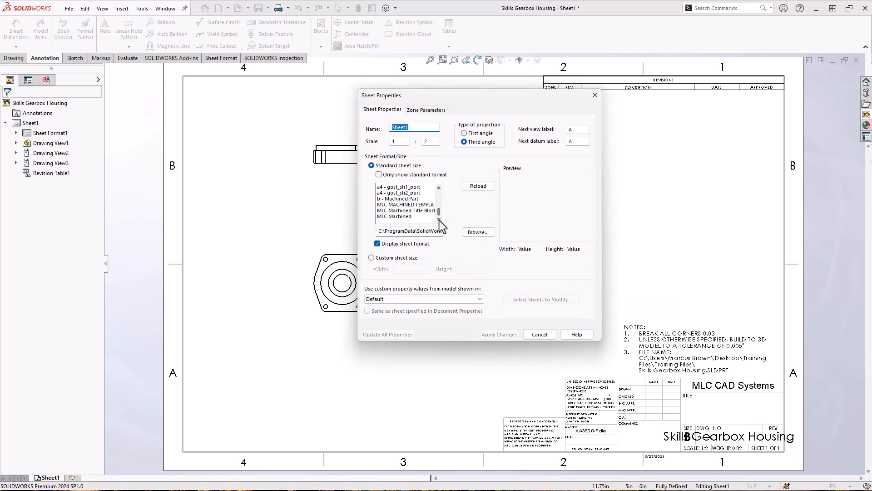
{"action": "left_click", "coordinate": [406, 204]}
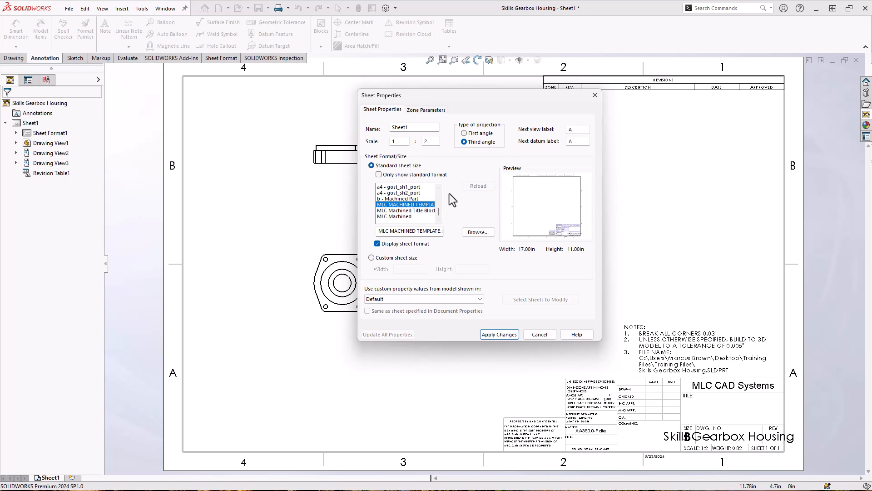
{"action": "left_click", "coordinate": [510, 336]}
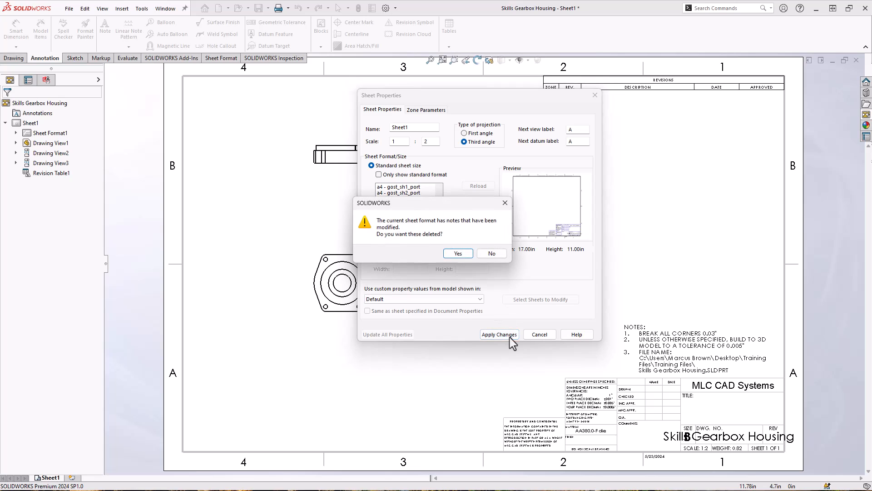
{"action": "left_click", "coordinate": [464, 252]}
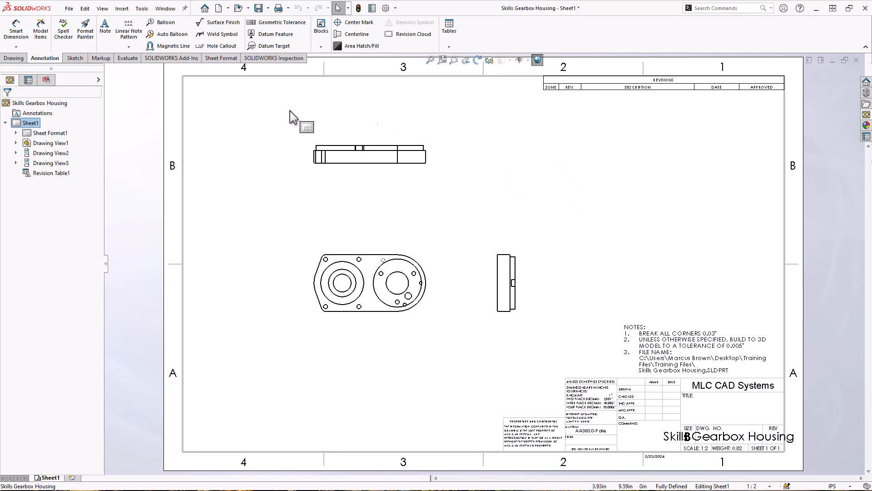
- Save the drawing as a Drawing Templates (*.drwdot) file named MLC MACHINED DRAWING, accept removing model data from its views, and close it
{"action": "left_click", "coordinate": [69, 9]}
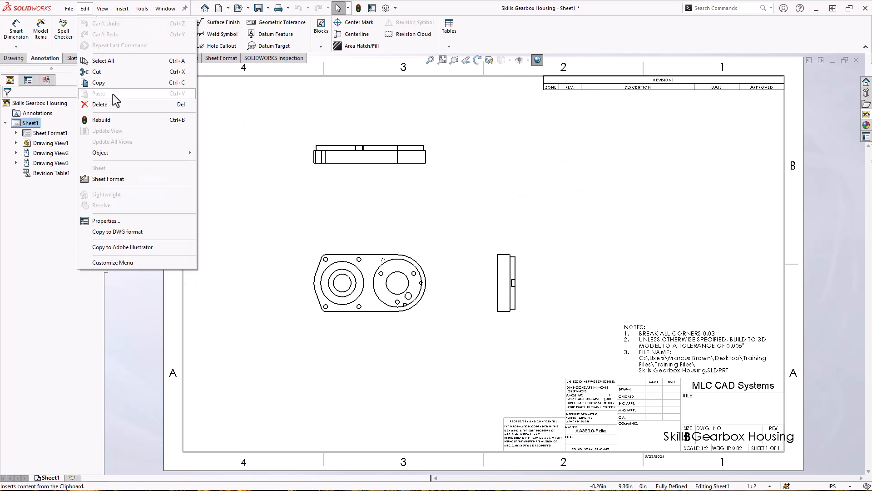
{"action": "left_click", "coordinate": [82, 84]}
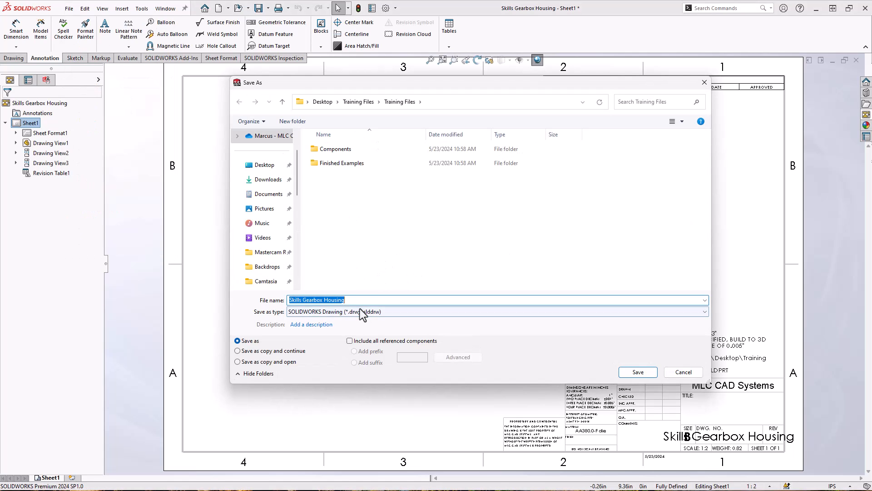
{"action": "left_click", "coordinate": [362, 312]}
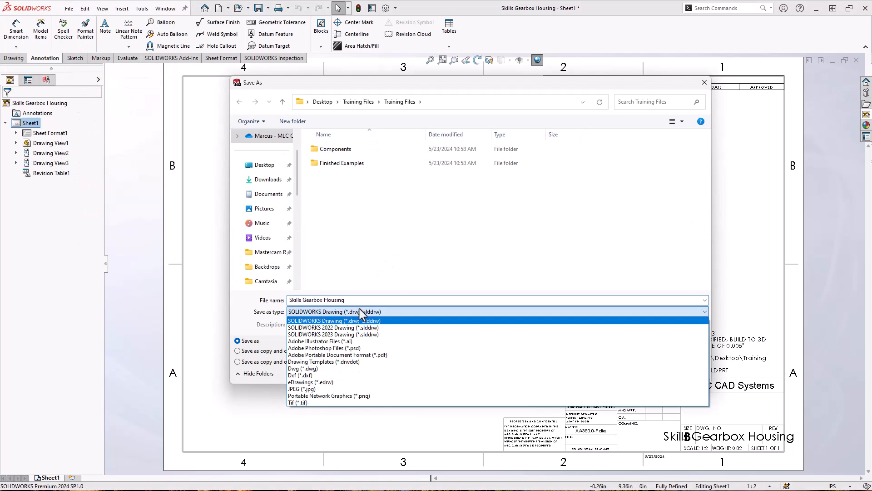
{"action": "left_click", "coordinate": [358, 361]}
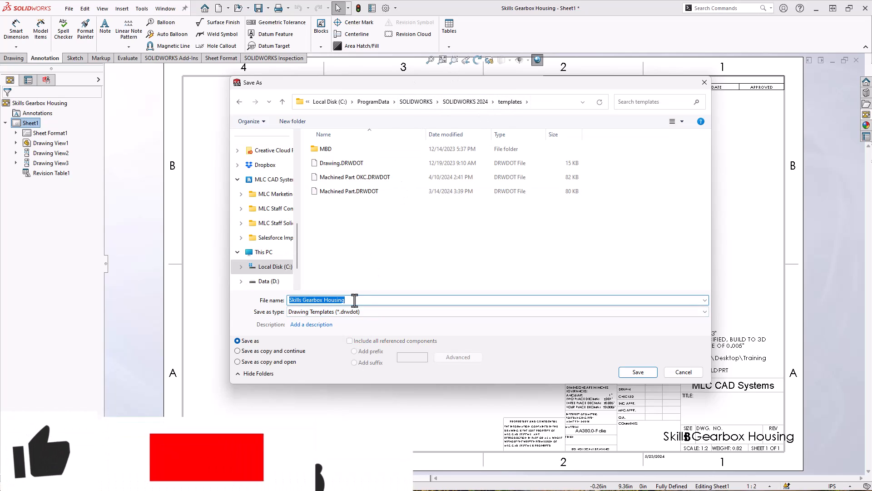
{"action": "type", "text": "MLC MACHIUNE"}
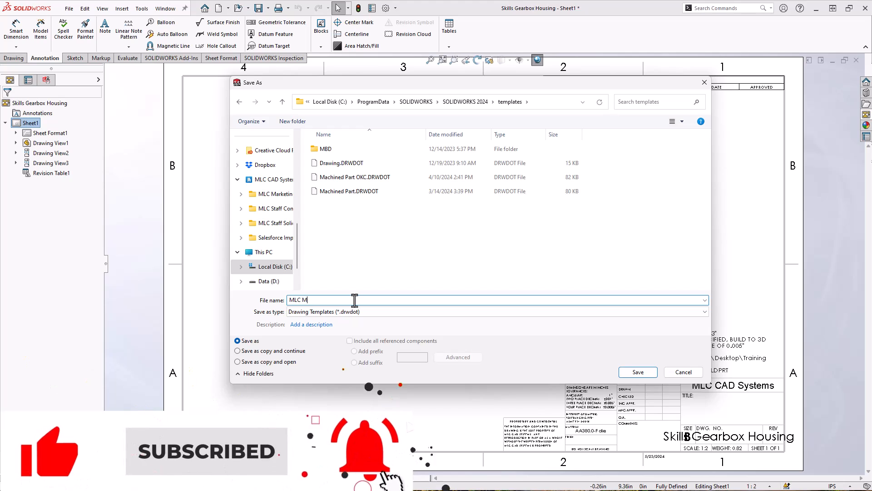
{"action": "key", "text": "BackSpace"}
{"action": "key", "text": "BackSpace"}
{"action": "key", "text": "BackSpace"}
{"action": "type", "text": "NED D"}
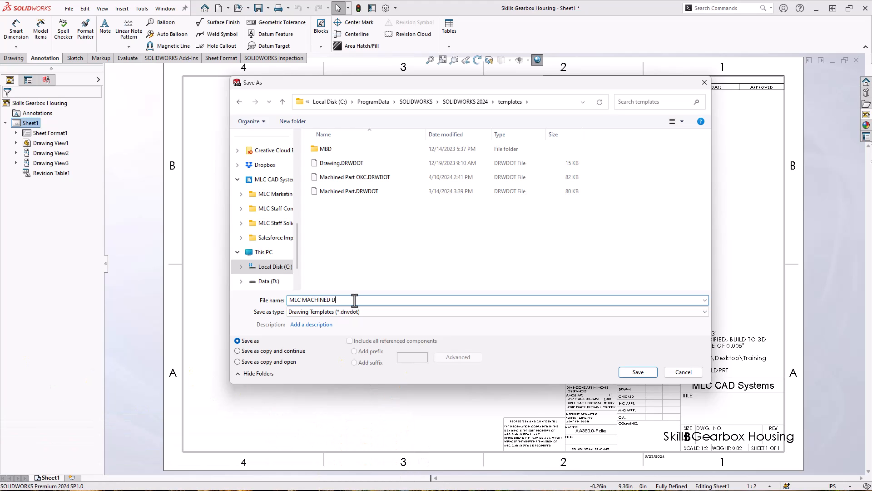
{"action": "type", "text": "RAWING"}
{"action": "left_click", "coordinate": [638, 372]}
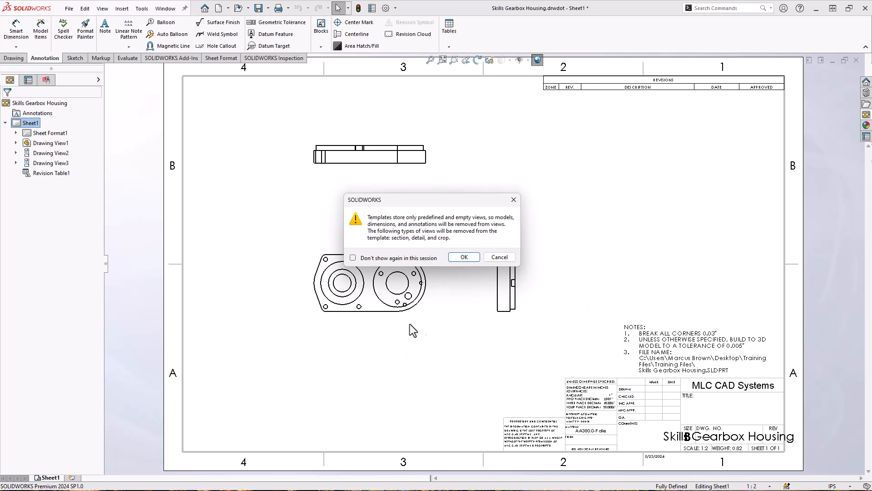
{"action": "left_click", "coordinate": [460, 258]}
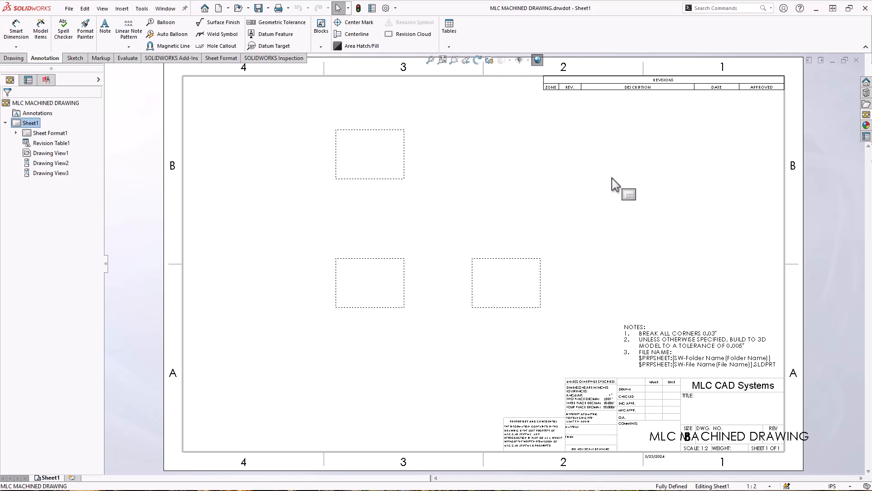
{"action": "left_click", "coordinate": [857, 60]}
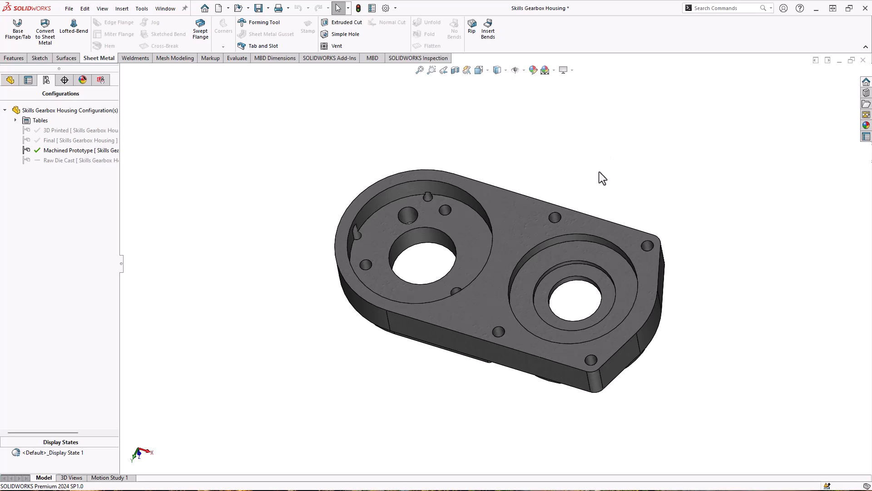
- Add a Finish custom property with the value BLACK PAINT to the Skills Gearbox Housing part
{"action": "middle_click_drag", "start_coordinate": [619, 198], "coordinate": [602, 160]}
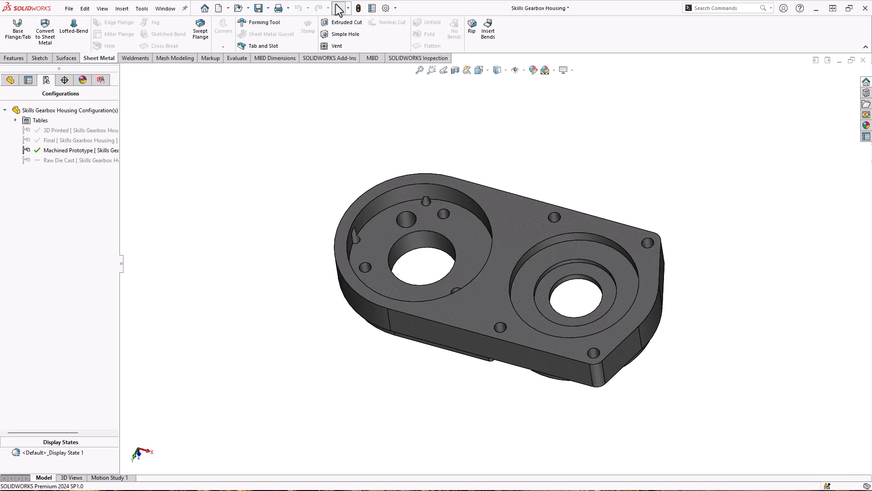
{"action": "left_click", "coordinate": [372, 9]}
{"action": "left_click", "coordinate": [319, 233]}
{"action": "left_click", "coordinate": [342, 231]}
{"action": "left_click", "coordinate": [312, 264]}
{"action": "left_click", "coordinate": [402, 231]}
{"action": "type", "text": "BLACK PAINT"}
{"action": "left_click", "coordinate": [492, 317]}
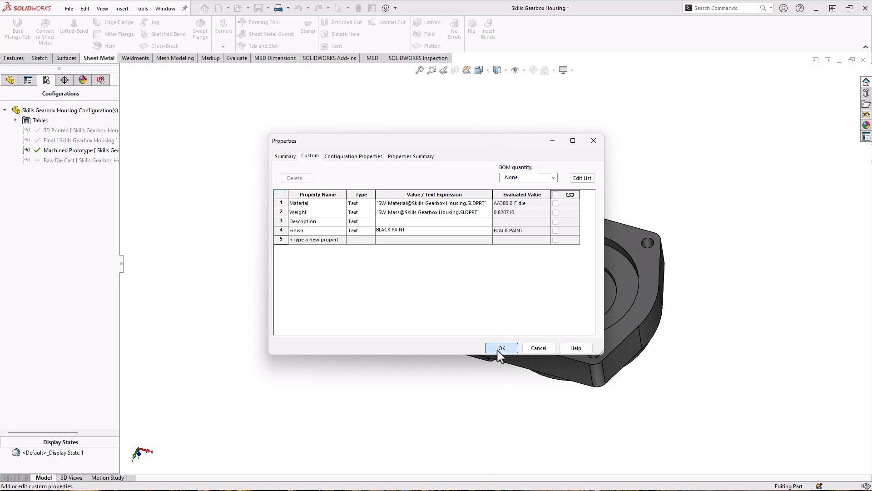
{"action": "left_click", "coordinate": [498, 347]}
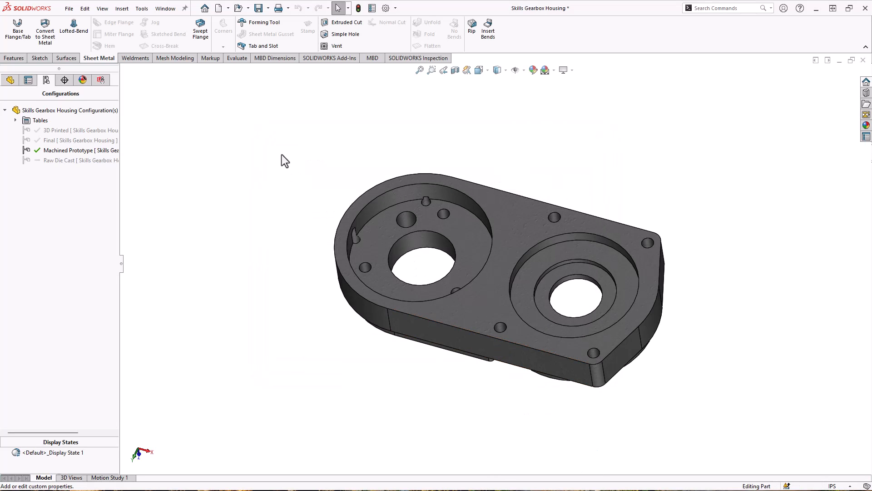
- Make a drawing from the gearbox housing part with the MLC MACHINED DRAWING template and inspect its title block
{"action": "left_click", "coordinate": [228, 8]}
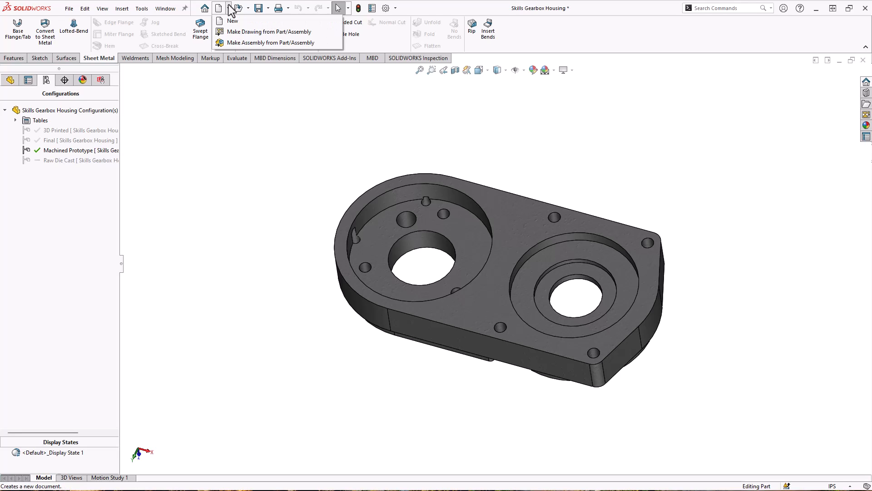
{"action": "left_click", "coordinate": [229, 32]}
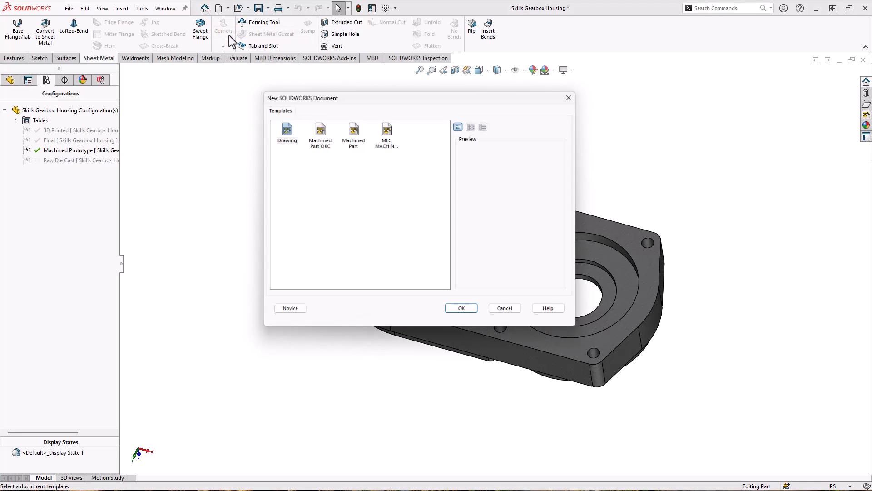
{"action": "left_click", "coordinate": [387, 132]}
{"action": "left_click", "coordinate": [464, 311]}
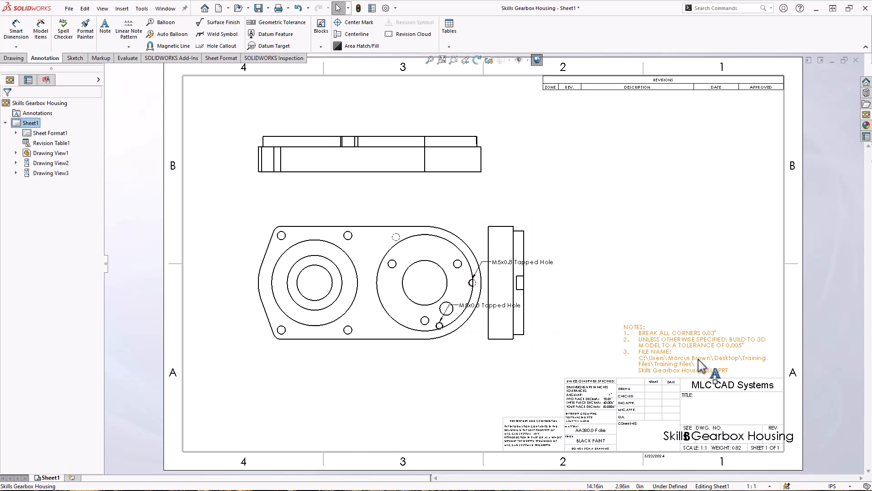
{"action": "scroll", "coordinate": [672, 368], "scroll_direction": "down", "scroll_amount": 5}
{"action": "mouse_move", "coordinate": [584, 387]}
{"action": "middle_mouse_down"}
{"action": "mouse_move", "coordinate": [590, 168]}
{"action": "mouse_move", "coordinate": [587, 213]}
{"action": "middle_mouse_up"}
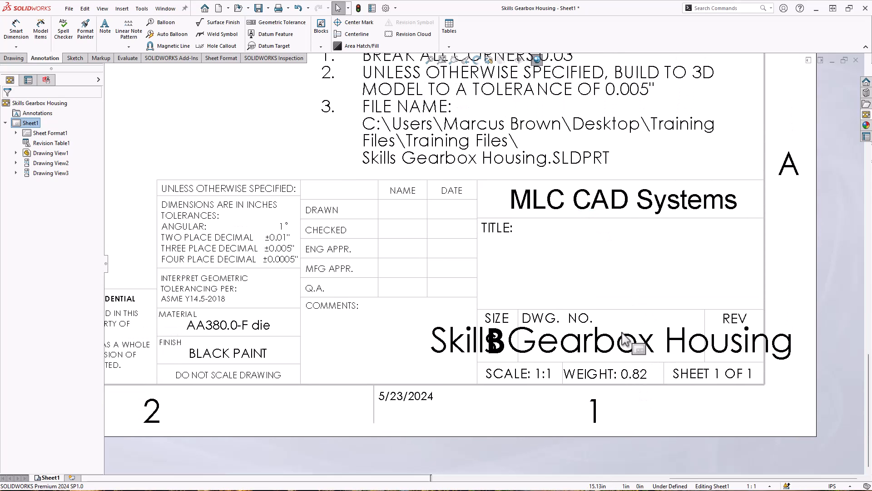
- Save the gearbox housing drawing as a SOLIDWORKS Drawing file named 8675309 in the Training Files folder
{"action": "left_click", "coordinate": [69, 8]}
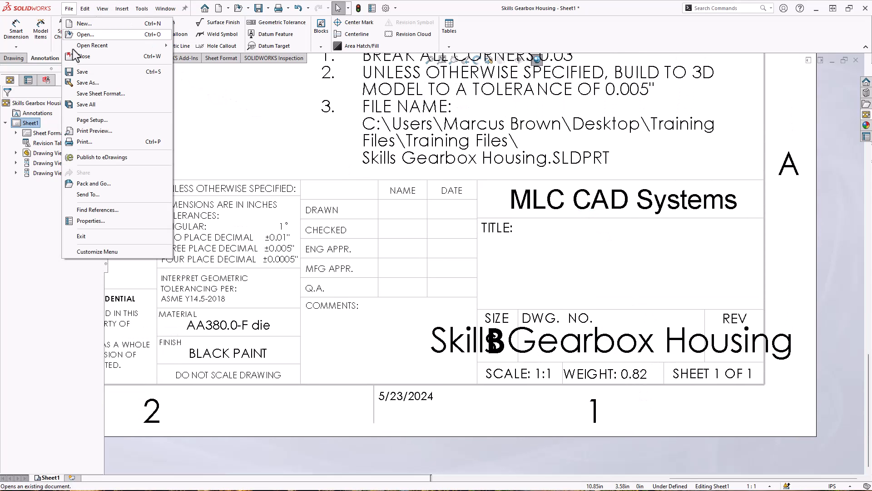
{"action": "left_click", "coordinate": [80, 83]}
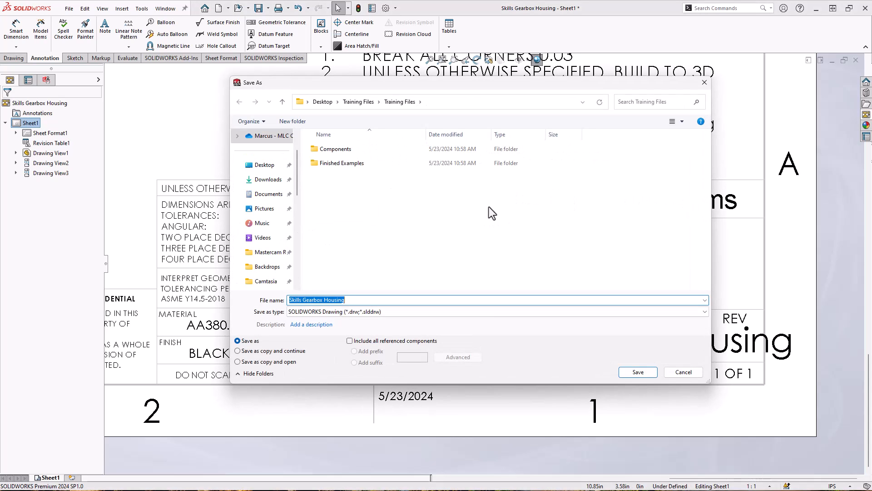
{"action": "type", "text": "8675309"}
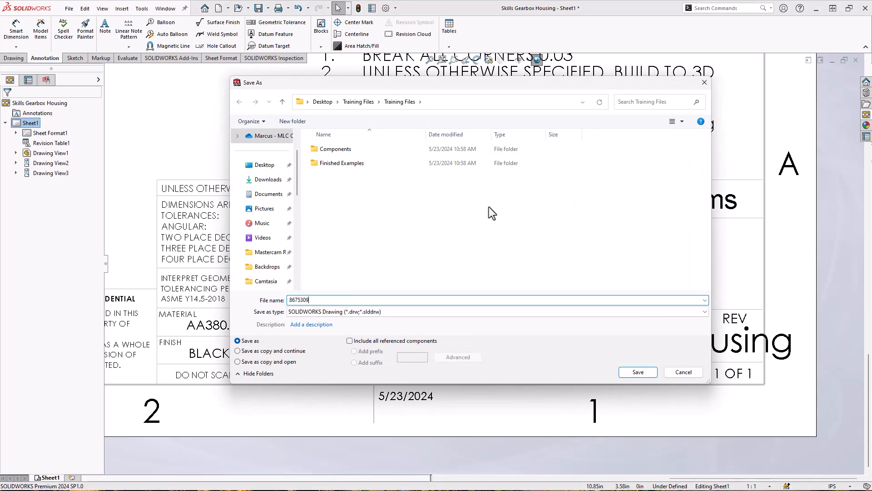
{"action": "left_click", "coordinate": [637, 371]}
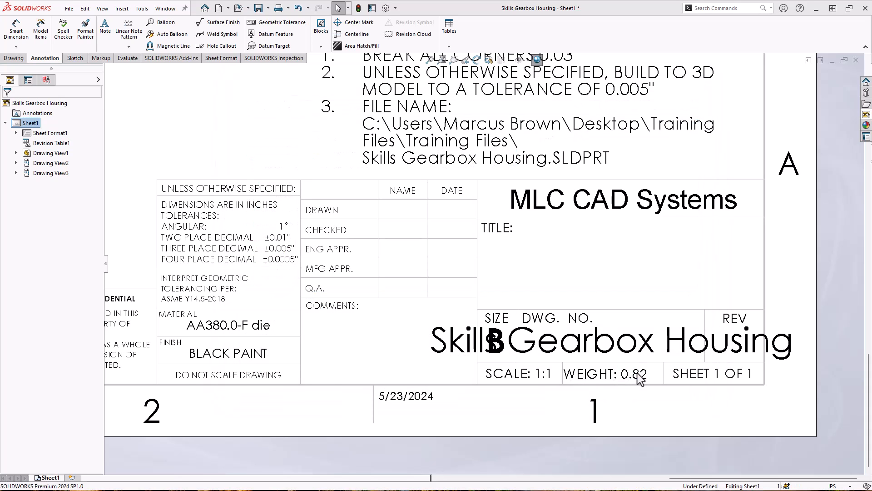
{"action": "left_click", "coordinate": [446, 261]}
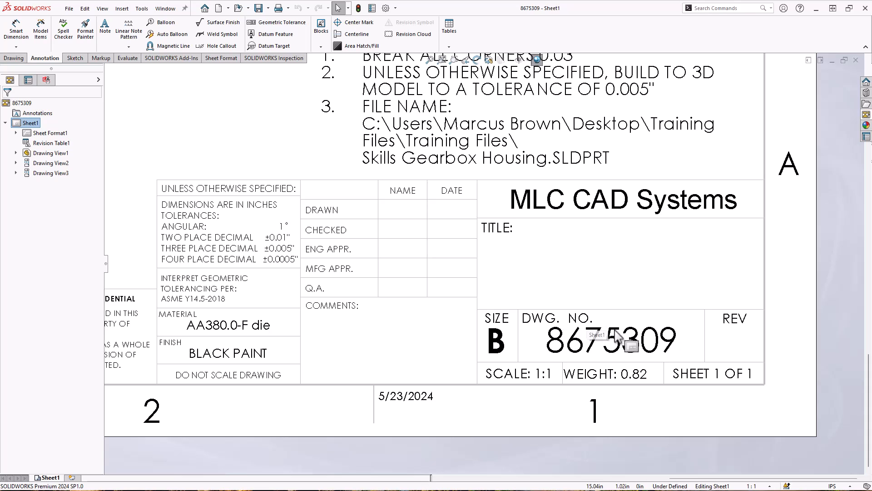
- Set the sheet scale to 1:2 without scaling the annotations' position or text height
{"action": "middle_click_drag", "start_coordinate": [543, 244], "coordinate": [647, 265]}
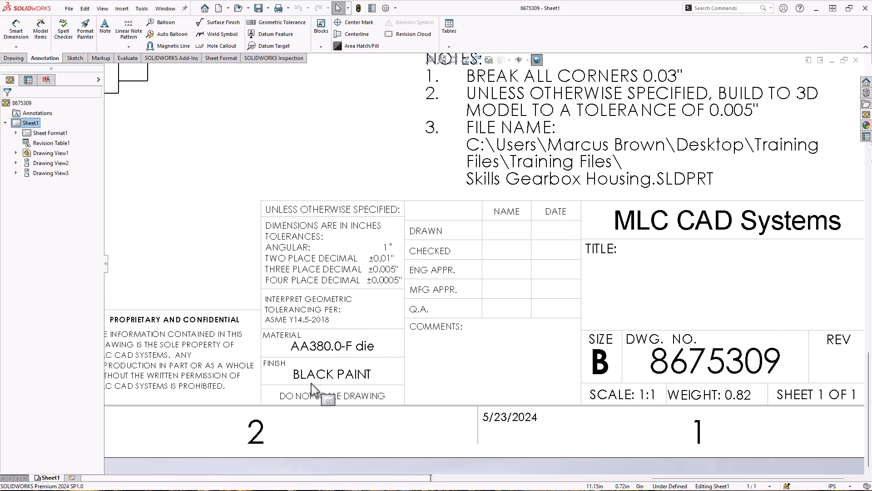
{"action": "scroll", "coordinate": [300, 327], "scroll_direction": "up", "scroll_amount": 3}
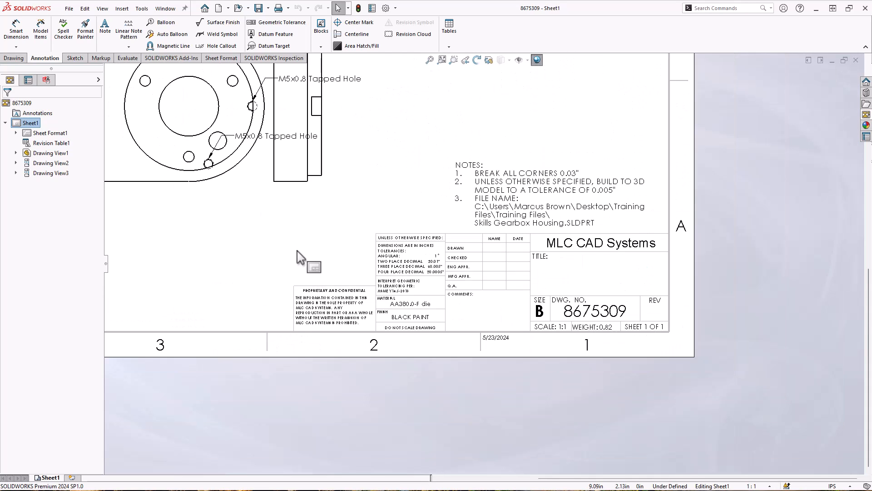
{"action": "middle_click_drag", "start_coordinate": [297, 253], "coordinate": [444, 347]}
{"action": "middle_click_drag", "start_coordinate": [554, 210], "coordinate": [578, 237]}
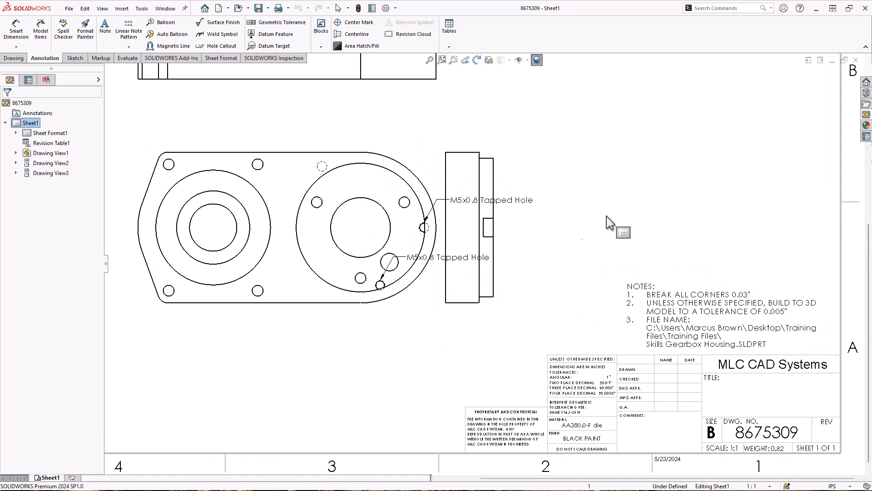
{"action": "key", "text": "f"}
{"action": "left_click", "coordinate": [751, 486]}
{"action": "left_click", "coordinate": [749, 327]}
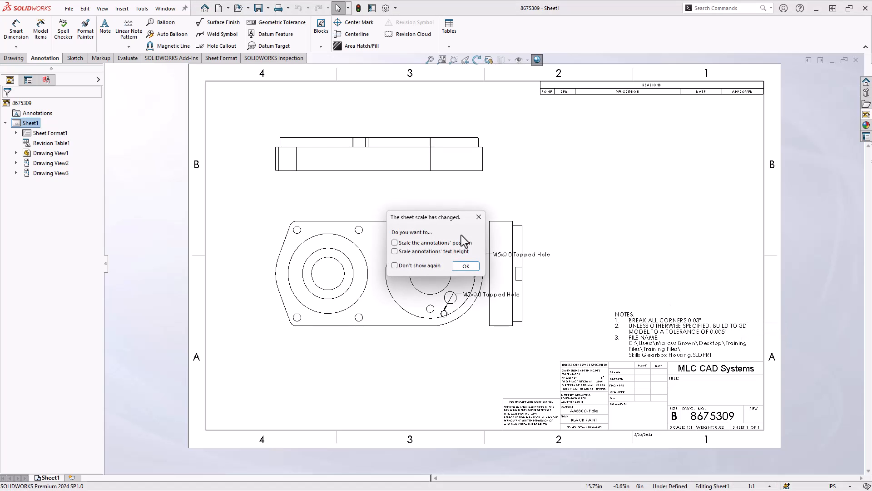
{"action": "left_click", "coordinate": [462, 267]}
- Remove the two M5x0.8 Tapped Hole notes and move the front view up closer to the top view
{"action": "left_click_drag", "start_coordinate": [462, 275], "coordinate": [462, 276]}
{"action": "key", "text": "Escape"}
{"action": "left_click_drag", "start_coordinate": [440, 311], "coordinate": [431, 256]}
{"action": "key", "text": "Escape"}
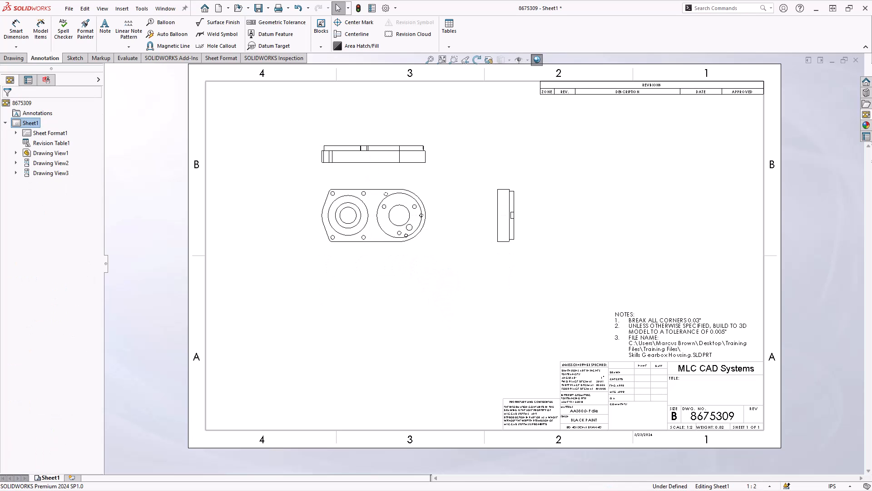